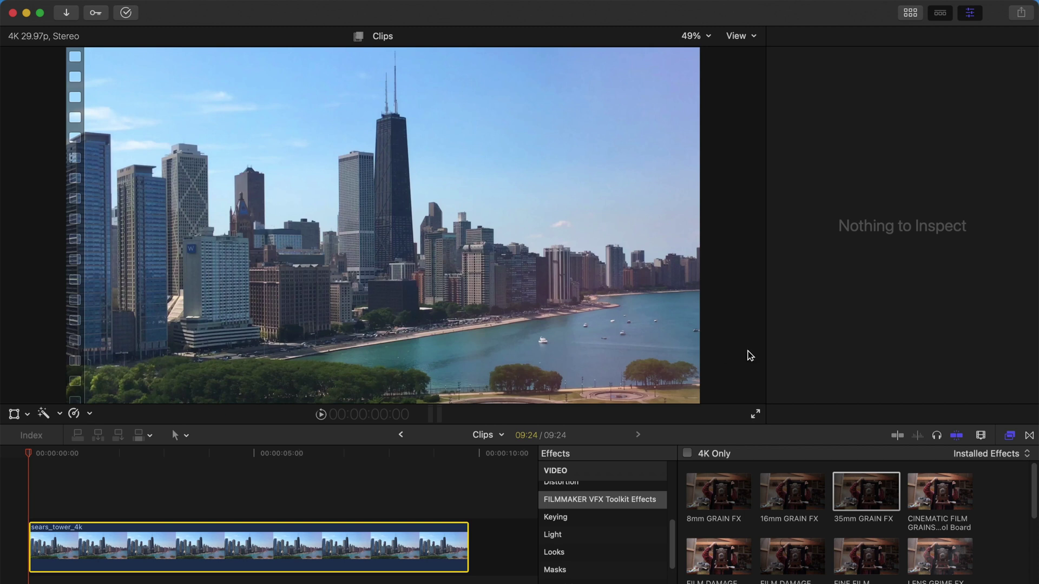
# Step: Apply 35mm GRAIN FX to the sears_tower_4k clip, then confirm Final Cut Pro is version 10.5.1
pyautogui.click(855, 495)
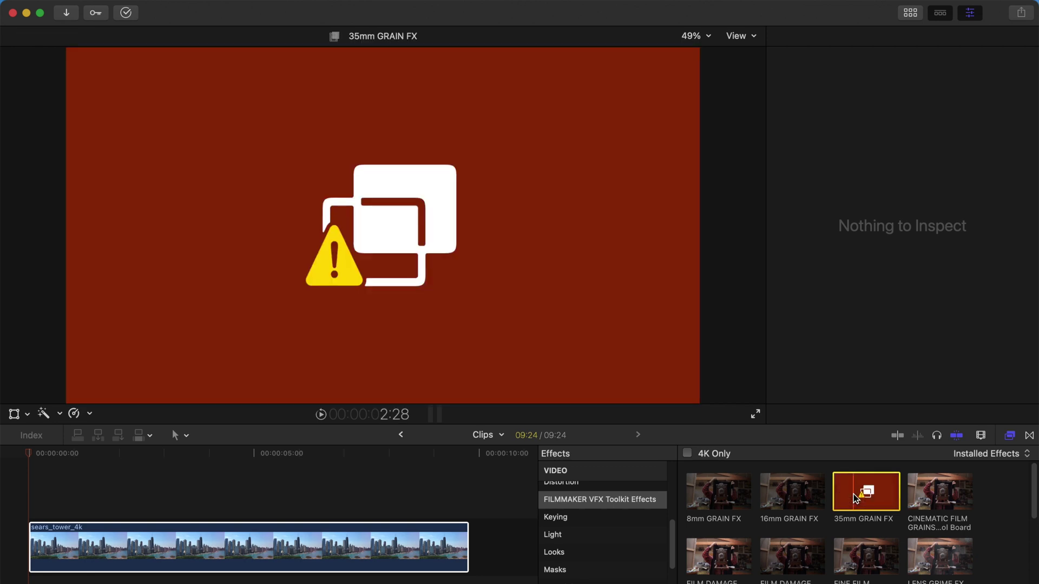
pyautogui.moveTo(861, 496); pyautogui.dragTo(383, 546)
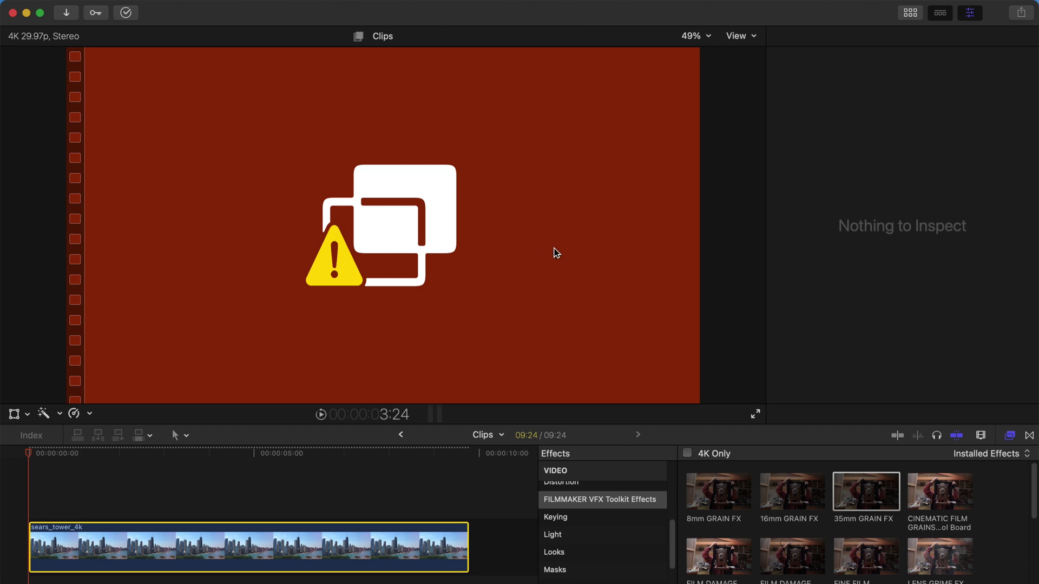
pyautogui.click(66, 8)
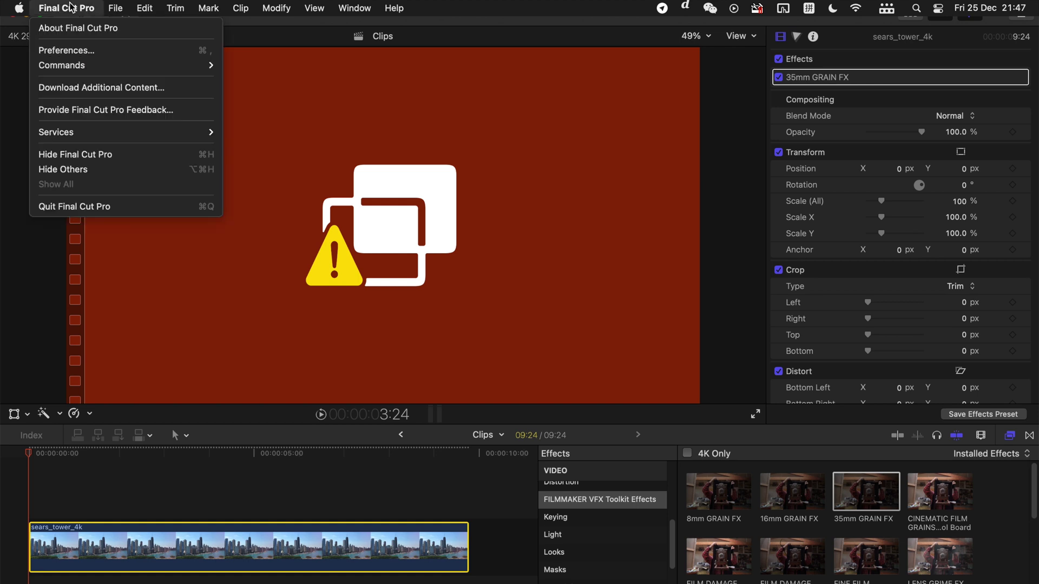
pyautogui.click(190, 29)
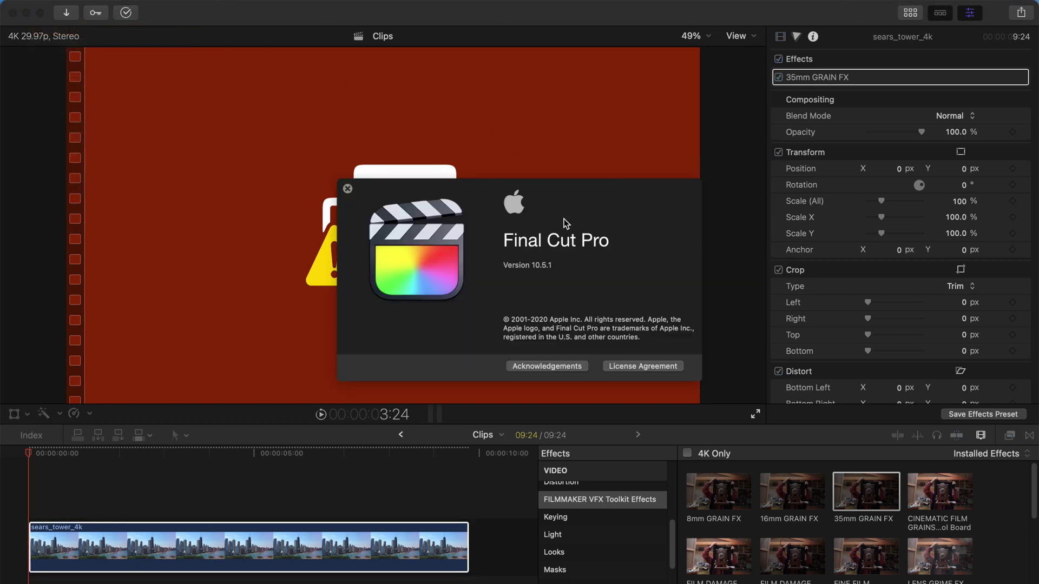
pyautogui.click(541, 265)
pyautogui.click(547, 266)
pyautogui.click(348, 189)
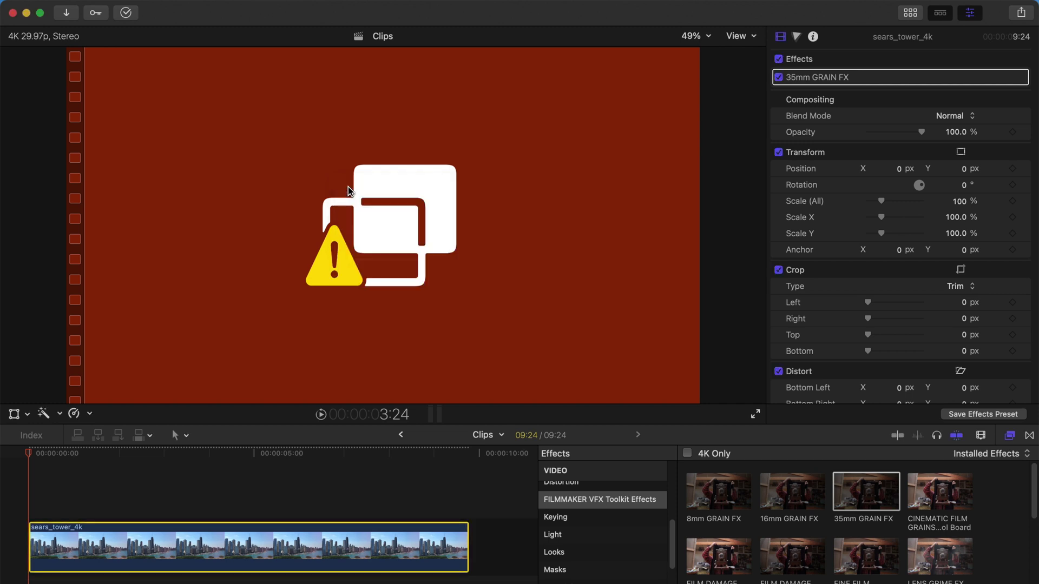
pyautogui.rightClick(852, 482)
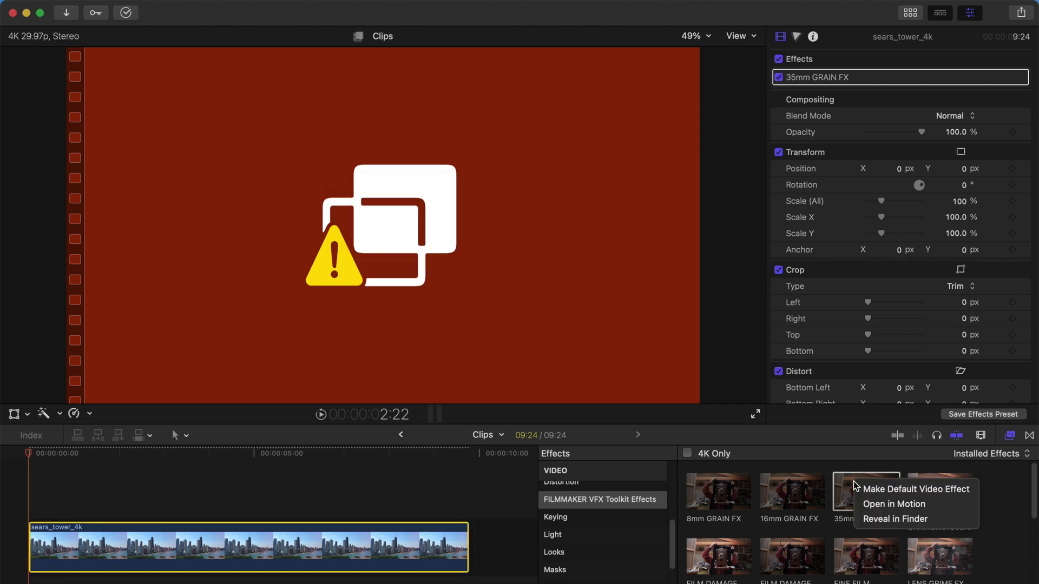
pyautogui.click(888, 525)
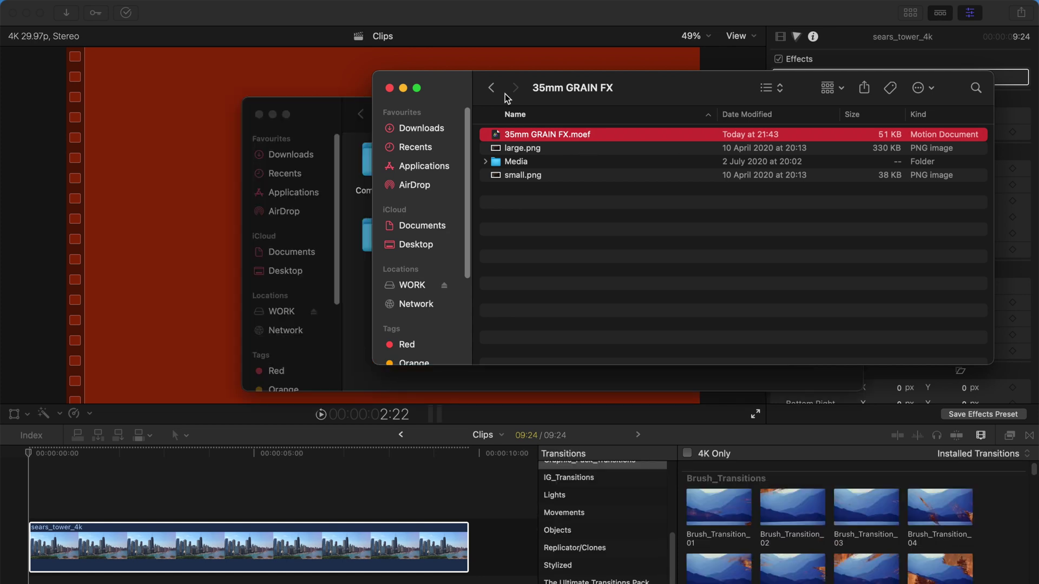
pyautogui.click(493, 88)
pyautogui.click(492, 88)
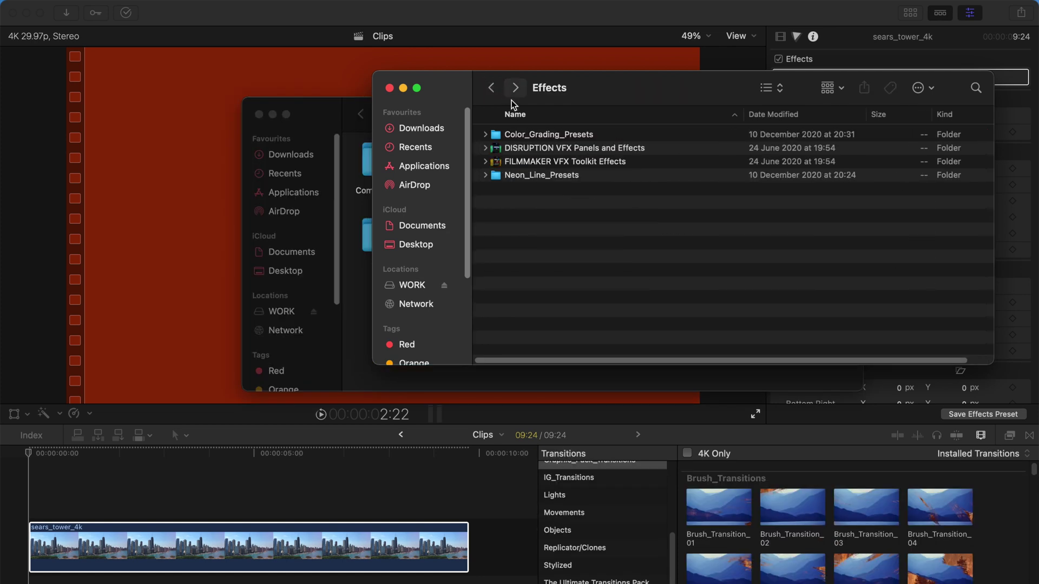
pyautogui.moveTo(558, 91); pyautogui.dragTo(417, 127)
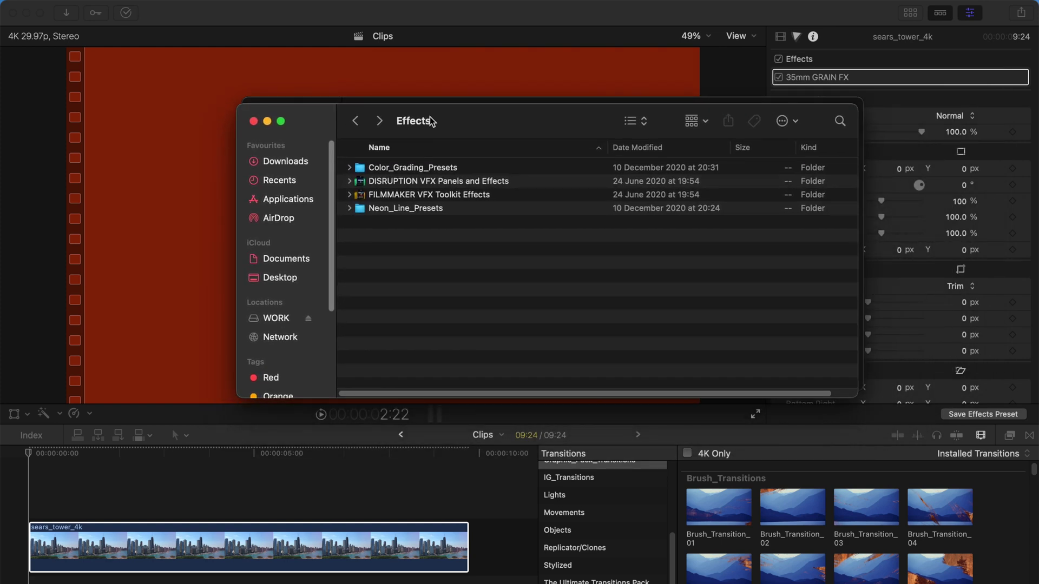
pyautogui.click(379, 122)
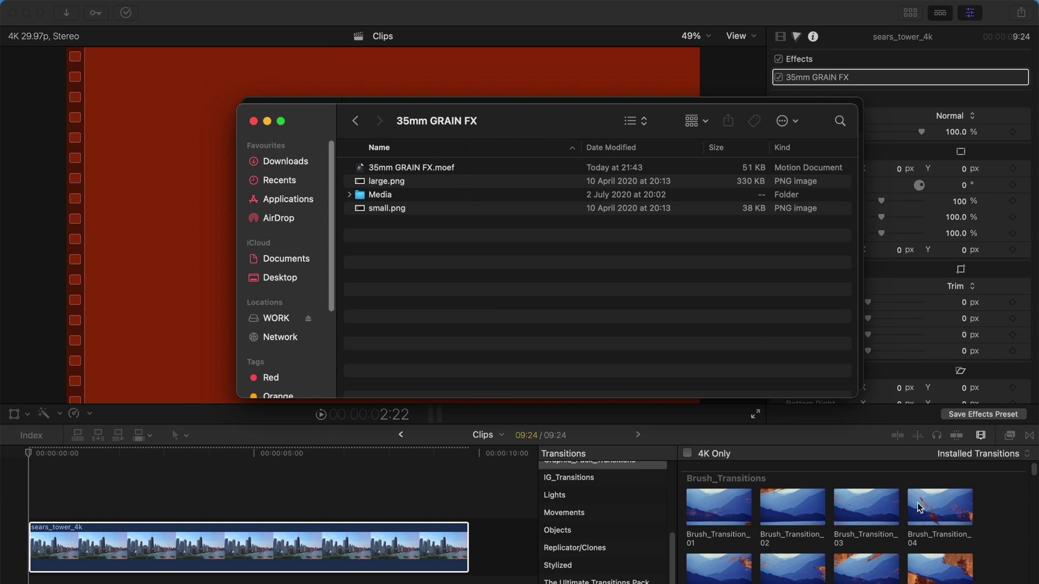
pyautogui.click(999, 507)
pyautogui.scroll(-2, 999, 505)
pyautogui.rightClick(707, 494)
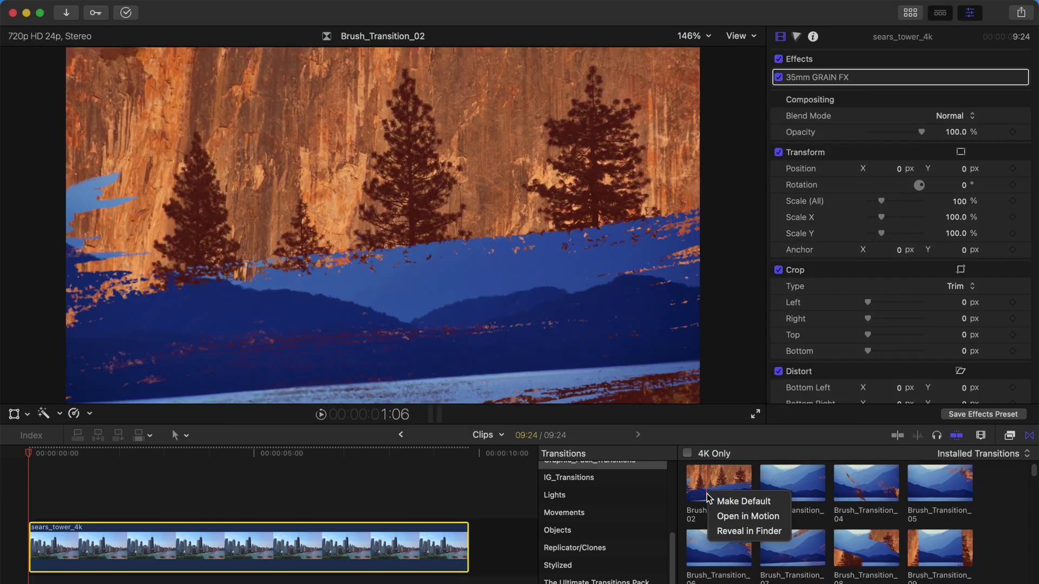
pyautogui.click(752, 532)
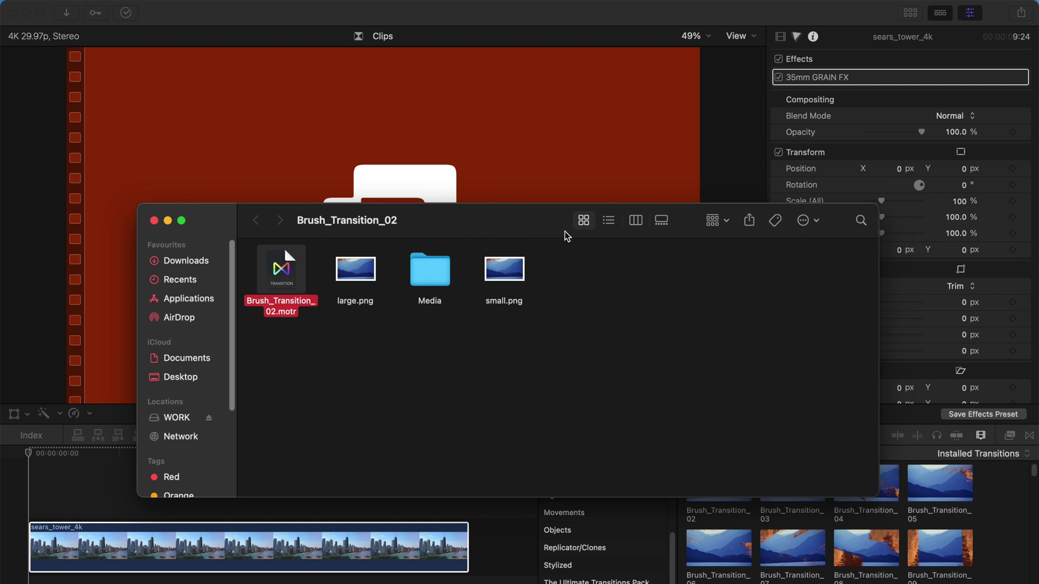
pyautogui.click(636, 220)
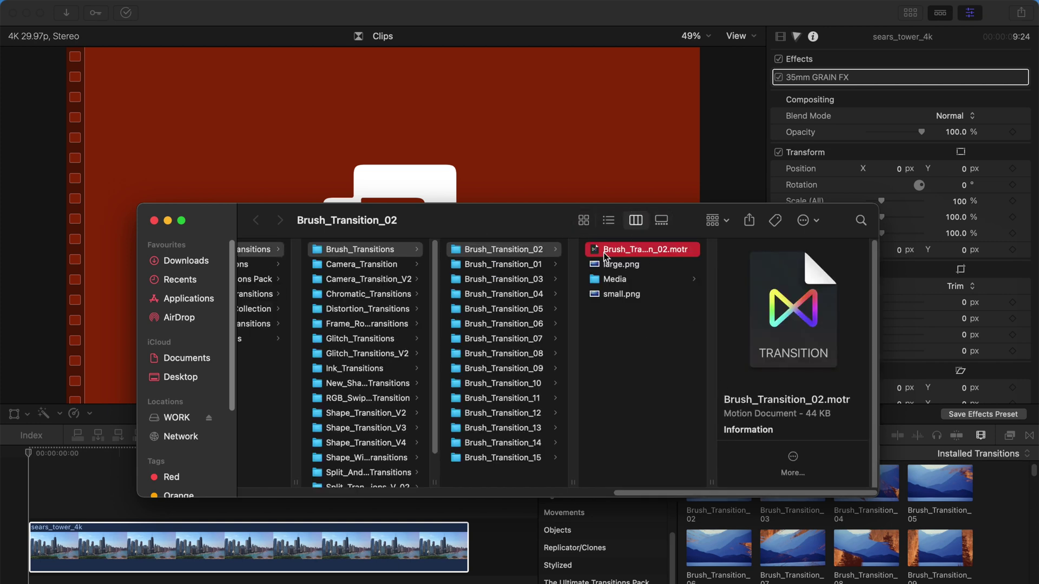
pyautogui.moveTo(640, 495); pyautogui.dragTo(478, 493)
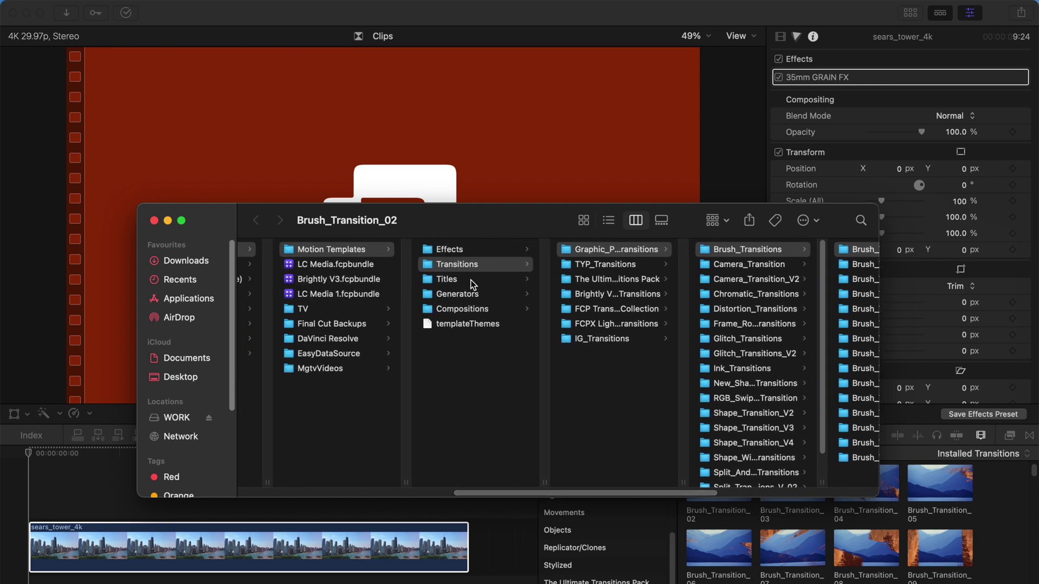
pyautogui.click(154, 221)
pyautogui.press('super+w')
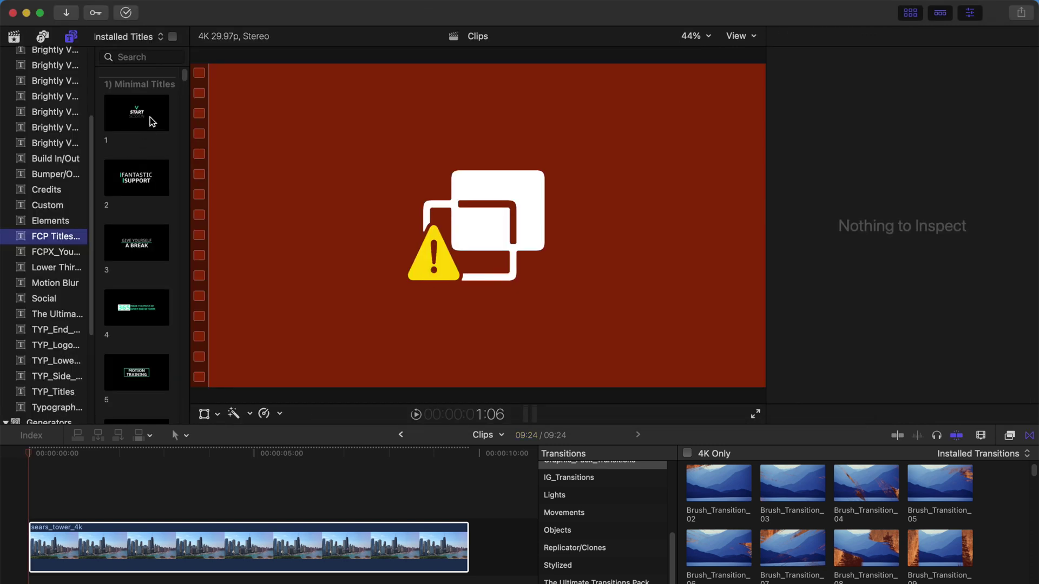
pyautogui.rightClick(151, 115)
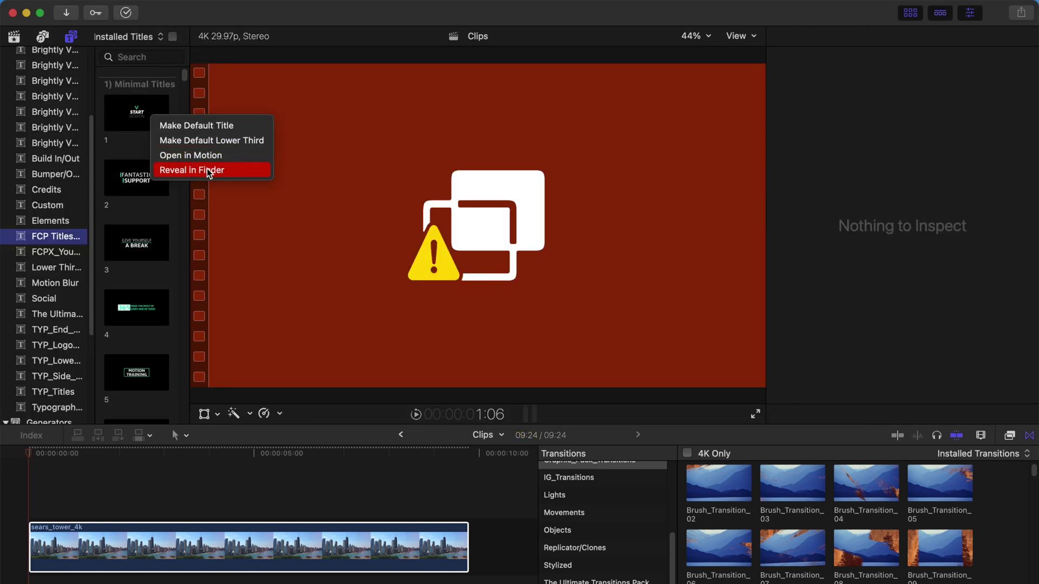
# Step: Reveal title 1's template files in Finder and scroll through the column view
pyautogui.click(207, 171)
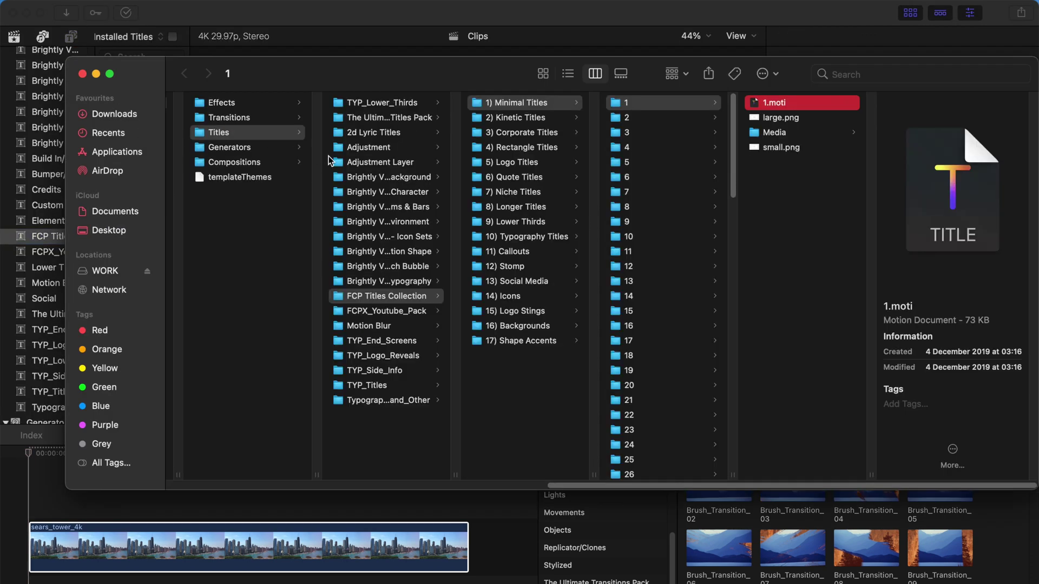
pyautogui.moveTo(648, 485); pyautogui.dragTo(440, 484)
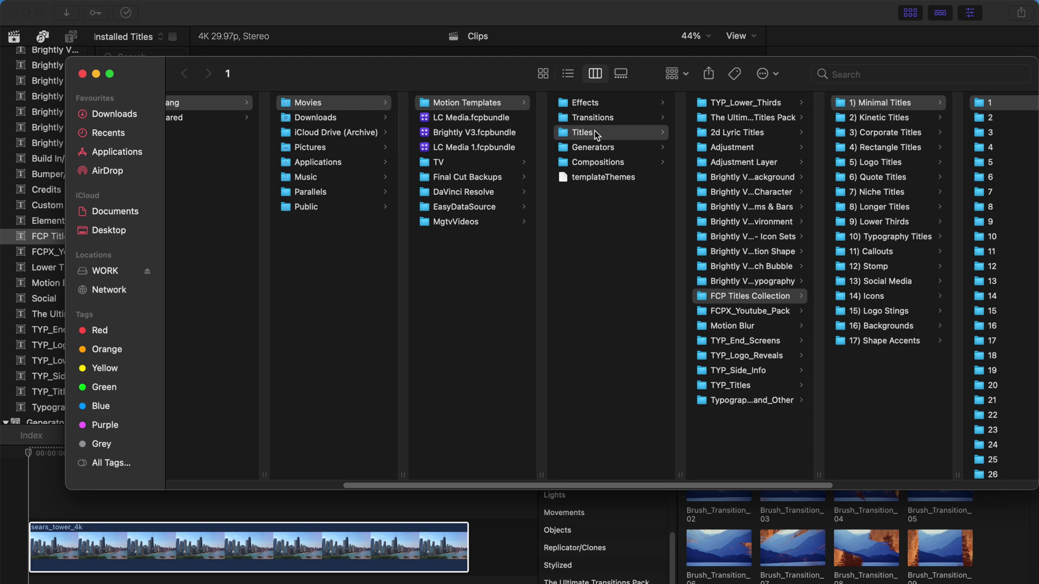
pyautogui.moveTo(579, 486); pyautogui.dragTo(818, 479)
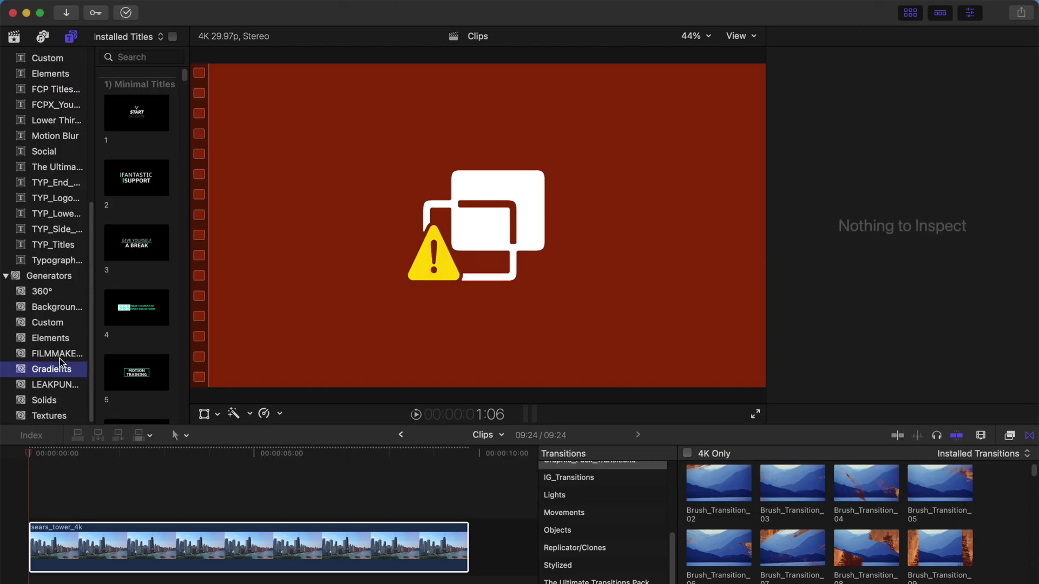
# Step: Reveal the G_01 gradient generator's template folder in Finder and scroll the columns left
pyautogui.rightClick(128, 112)
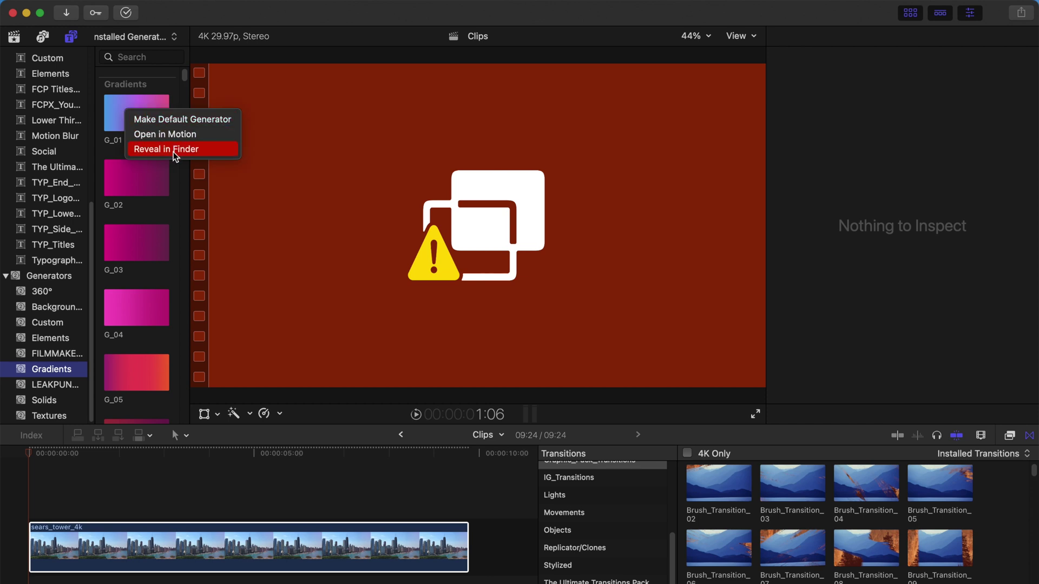
pyautogui.click(174, 153)
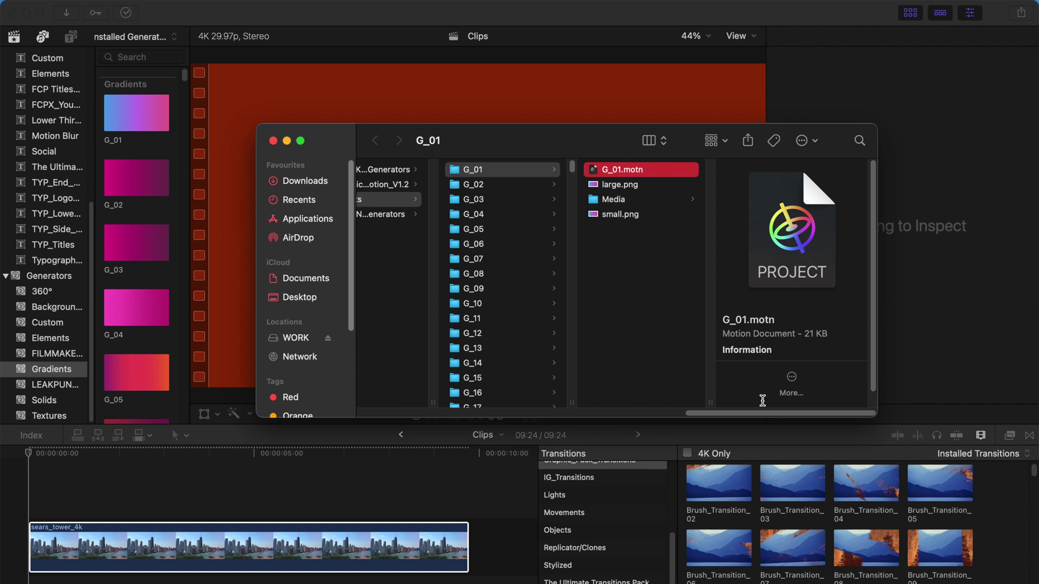
pyautogui.moveTo(760, 414); pyautogui.dragTo(595, 413)
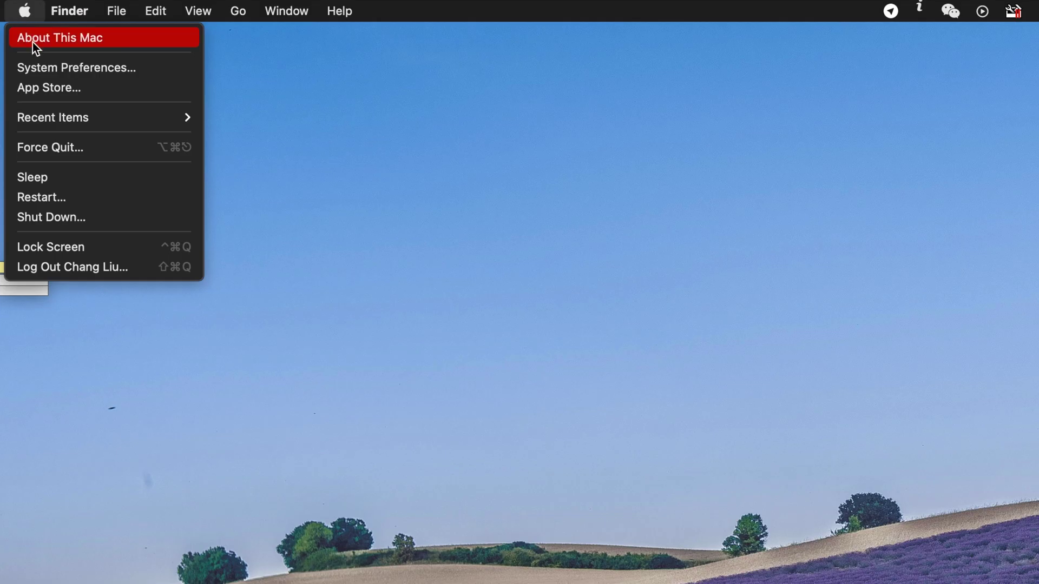
# Step: In Language & Region's Apps list, set Final Cut Pro to System Default — English
pyautogui.click(42, 66)
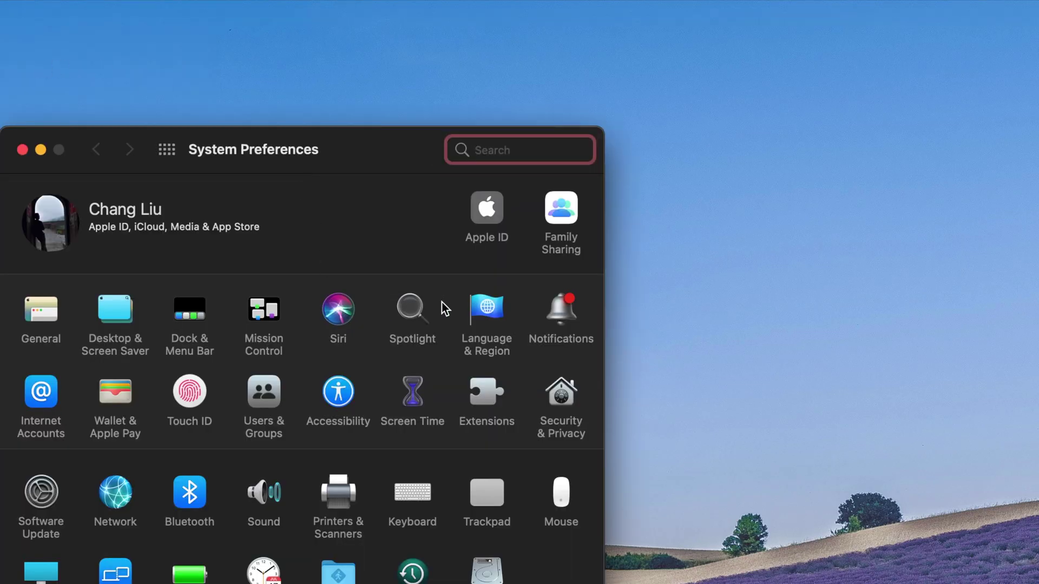
pyautogui.click(476, 314)
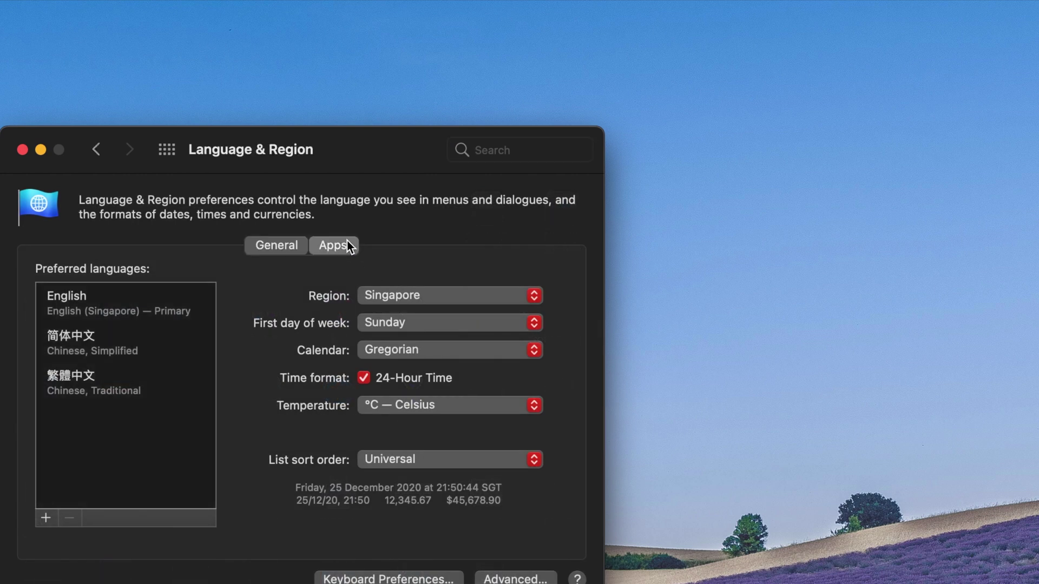
pyautogui.click(336, 245)
pyautogui.click(368, 345)
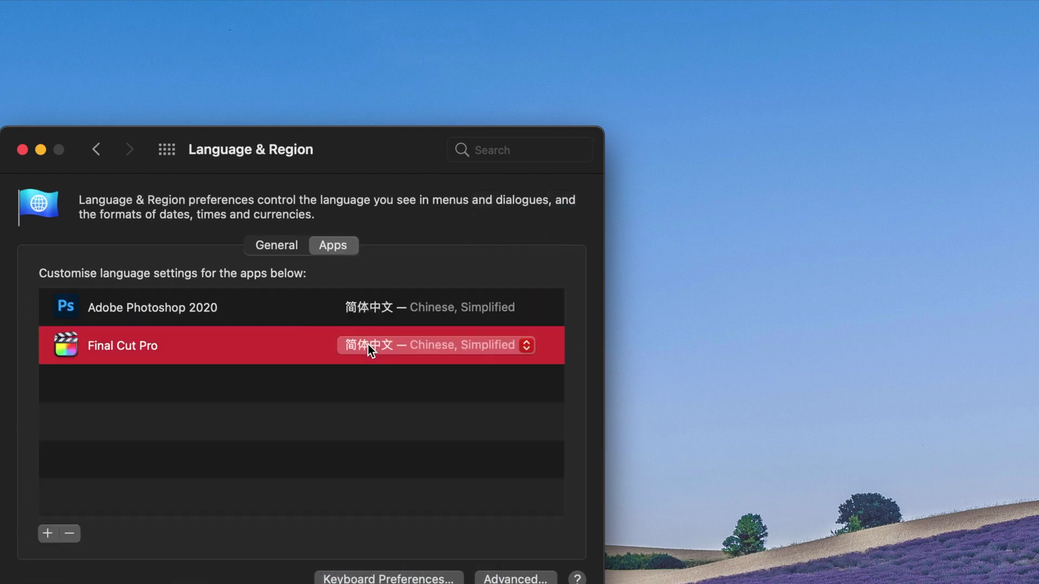
pyautogui.click(371, 344)
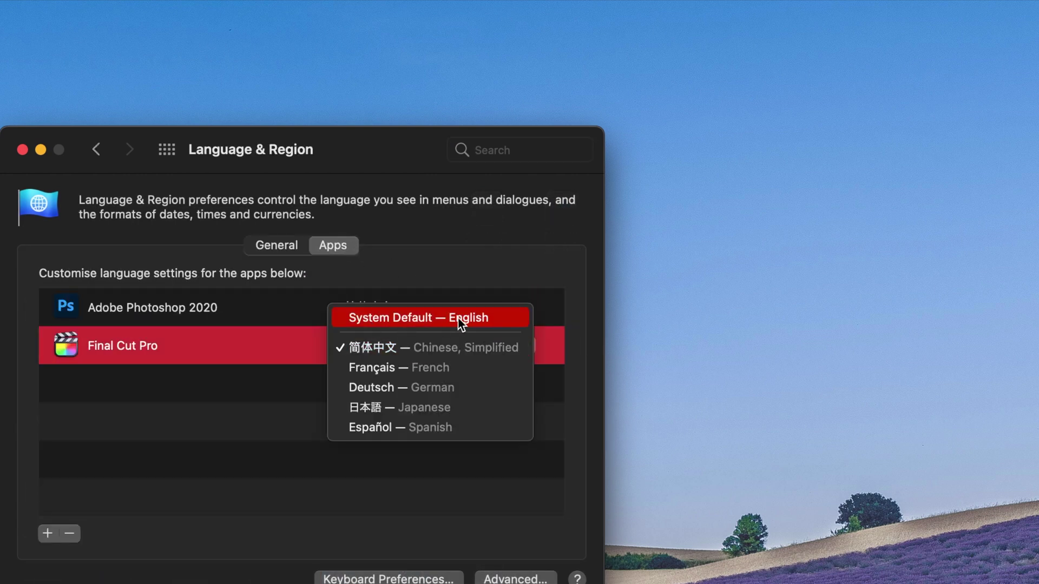
pyautogui.click(483, 318)
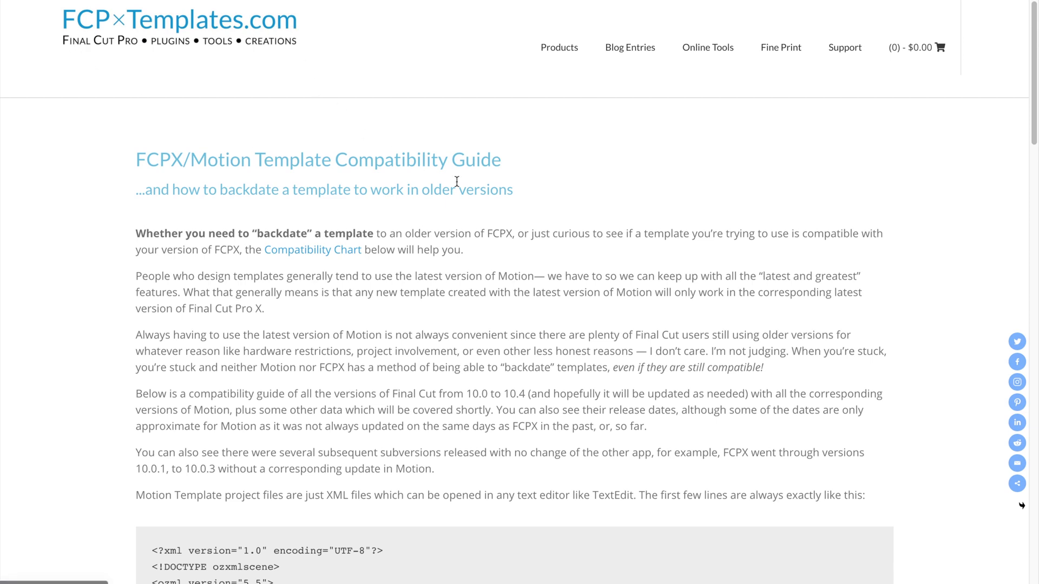
# Step: Scroll to the compatibility table showing FCPX 10.5 pairs with OZML 5.11 and display version 5.5
pyautogui.scroll(-15, 487, 185)
pyautogui.scroll(-10, 518, 183)
pyautogui.scroll(5, 518, 183)
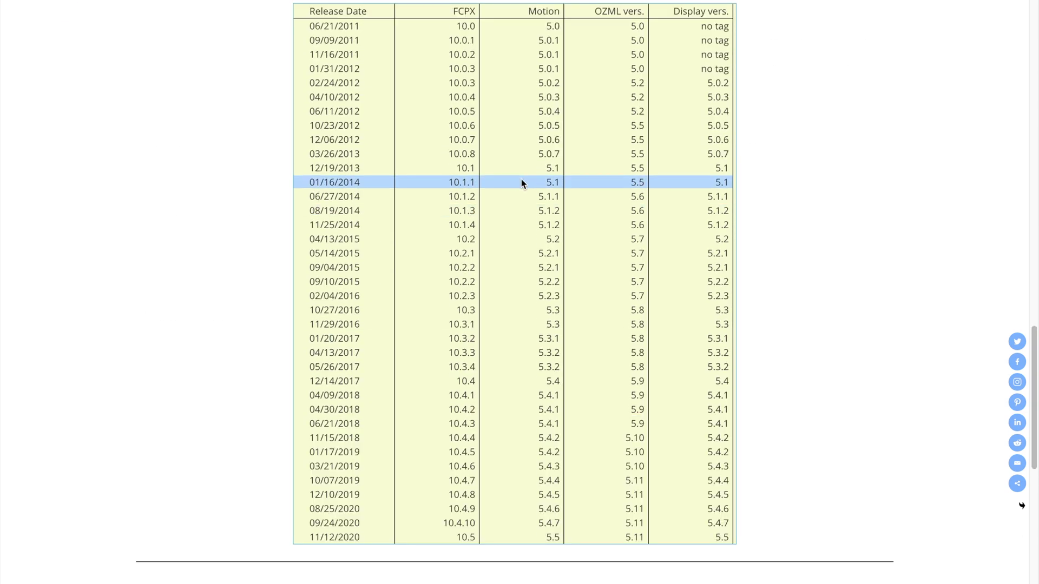
pyautogui.moveTo(242, 64); pyautogui.dragTo(425, 62)
pyautogui.scroll(-2, 438, 67)
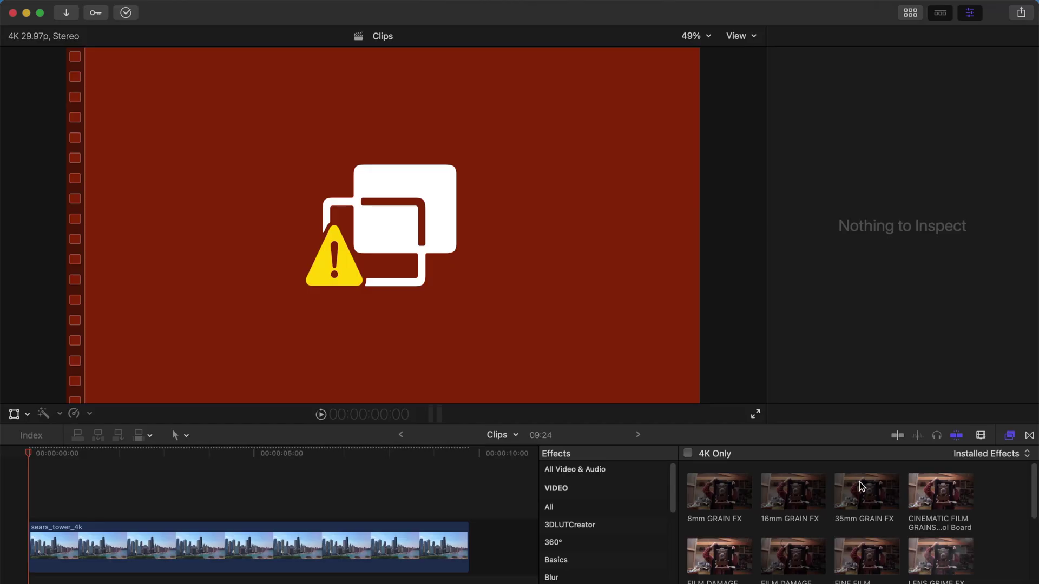
pyautogui.rightClick(860, 485)
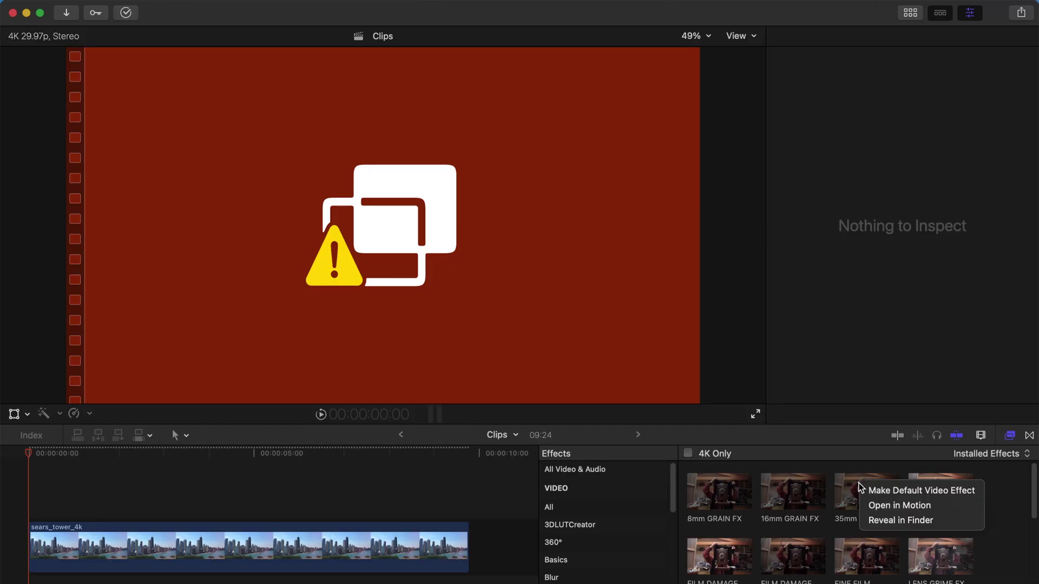
# Step: Reveal 35mm GRAIN FX.moef in Finder and open it with TextEdit
pyautogui.click(886, 514)
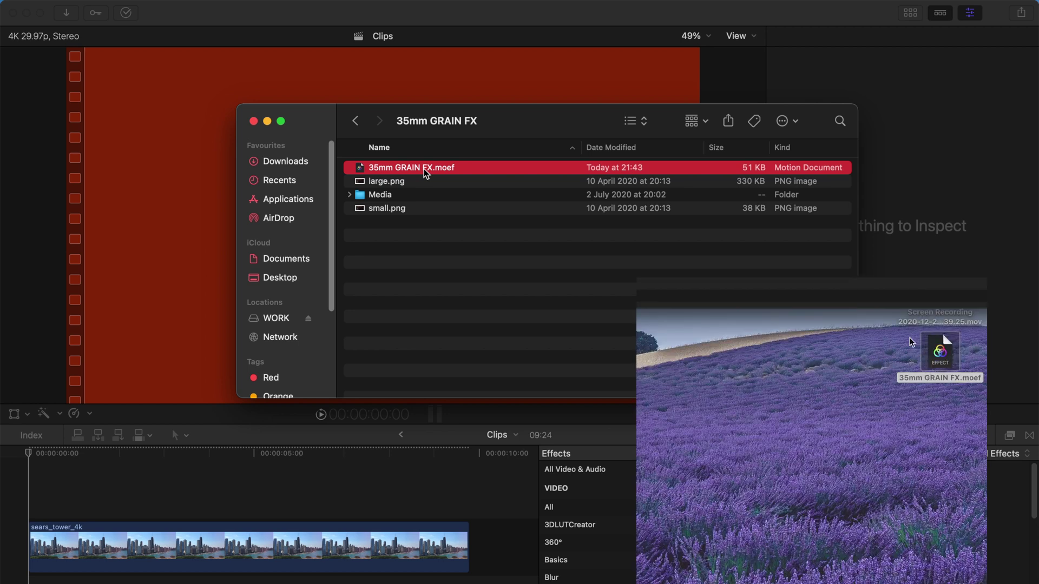
pyautogui.rightClick(425, 168)
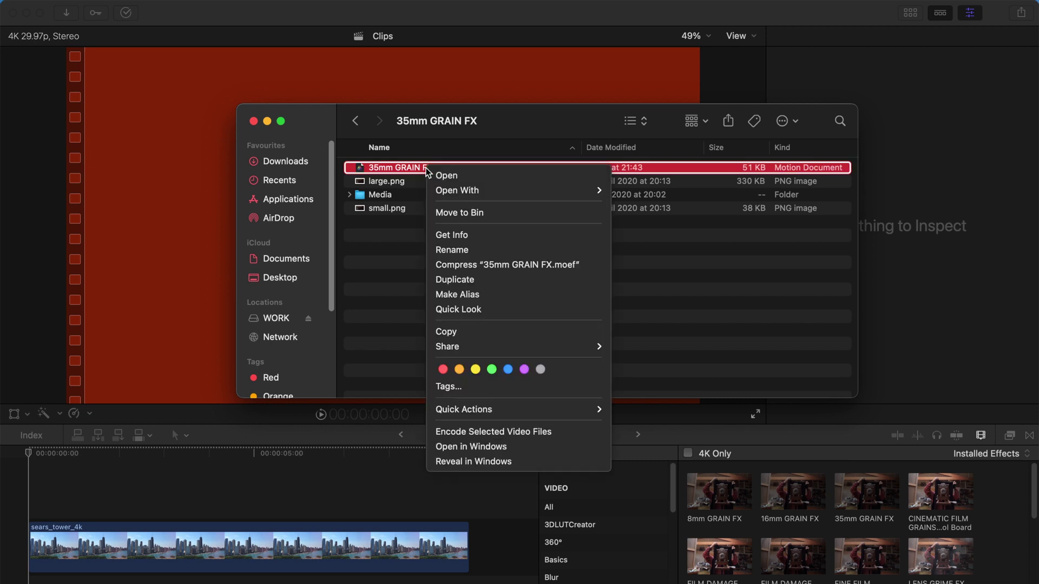
pyautogui.moveTo(471, 190)
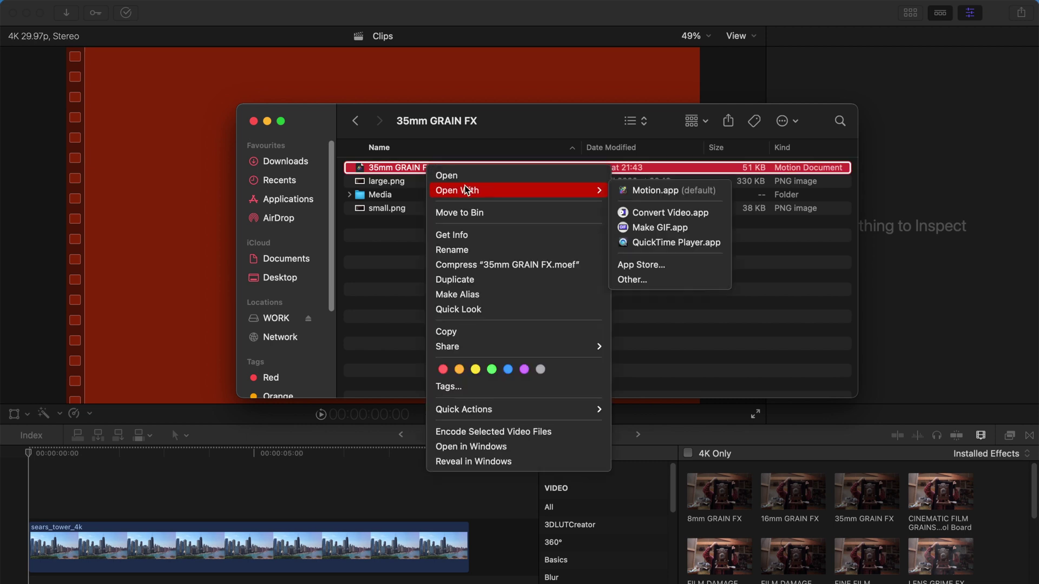
pyautogui.click(644, 279)
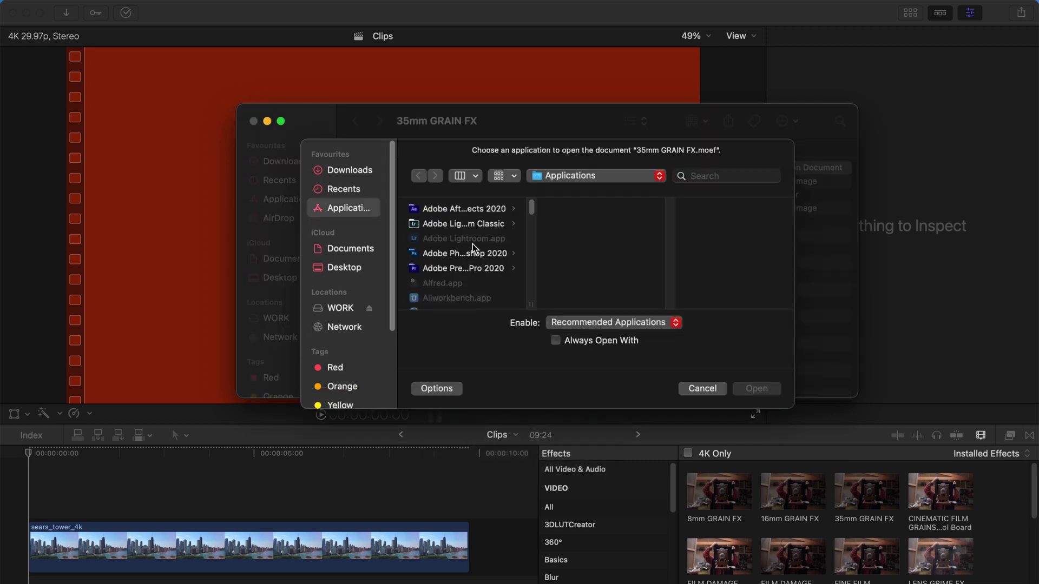
pyautogui.scroll(-10, 473, 244)
pyautogui.scroll(-5, 467, 291)
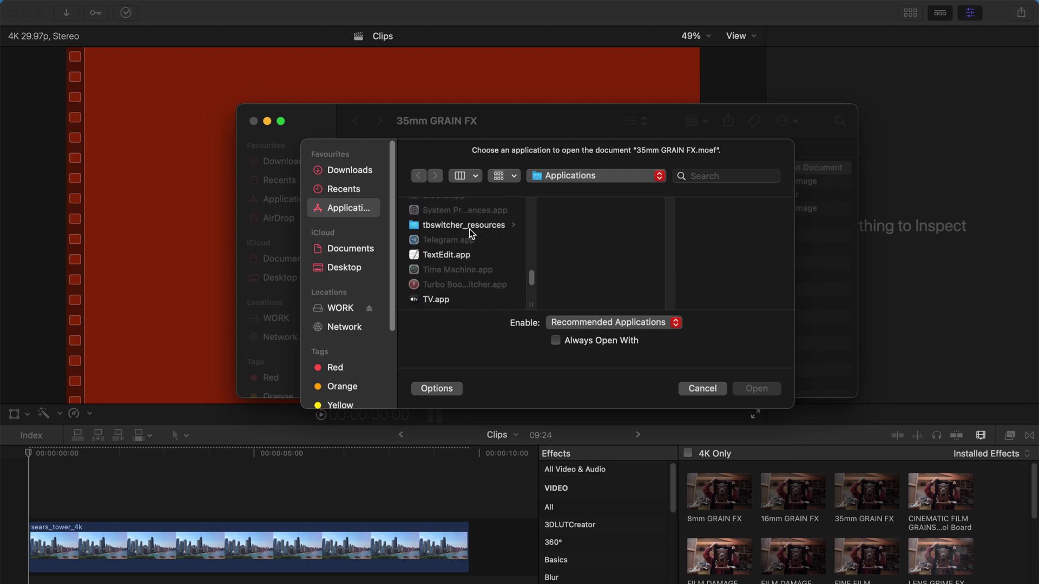
pyautogui.click(440, 256)
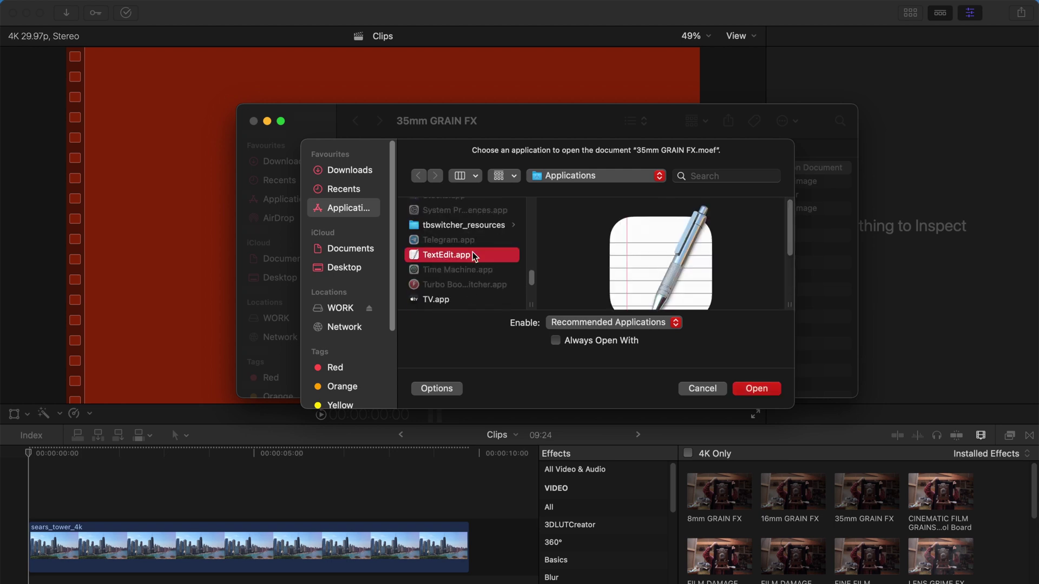
pyautogui.click(755, 388)
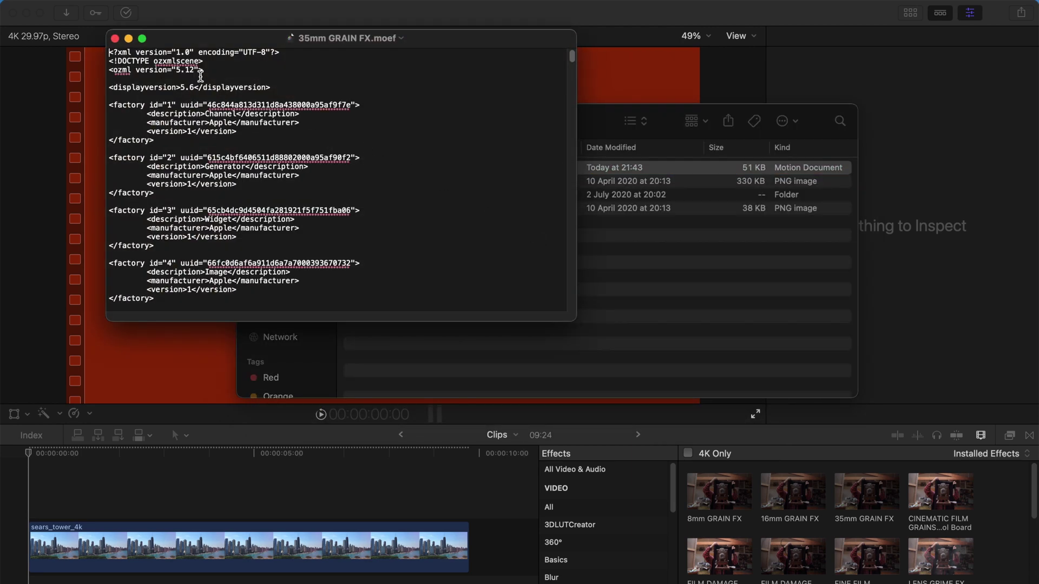
# Step: Change the template's ozml version from 5.11 to 5.10
pyautogui.moveTo(272, 40); pyautogui.dragTo(34, 73)
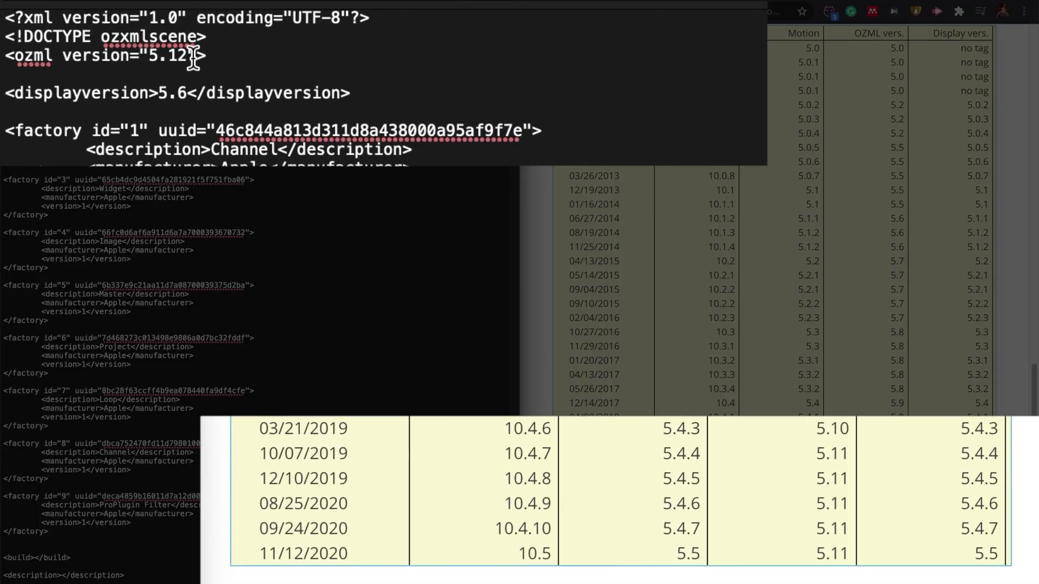
pyautogui.press('BackSpace')
pyautogui.write('1')
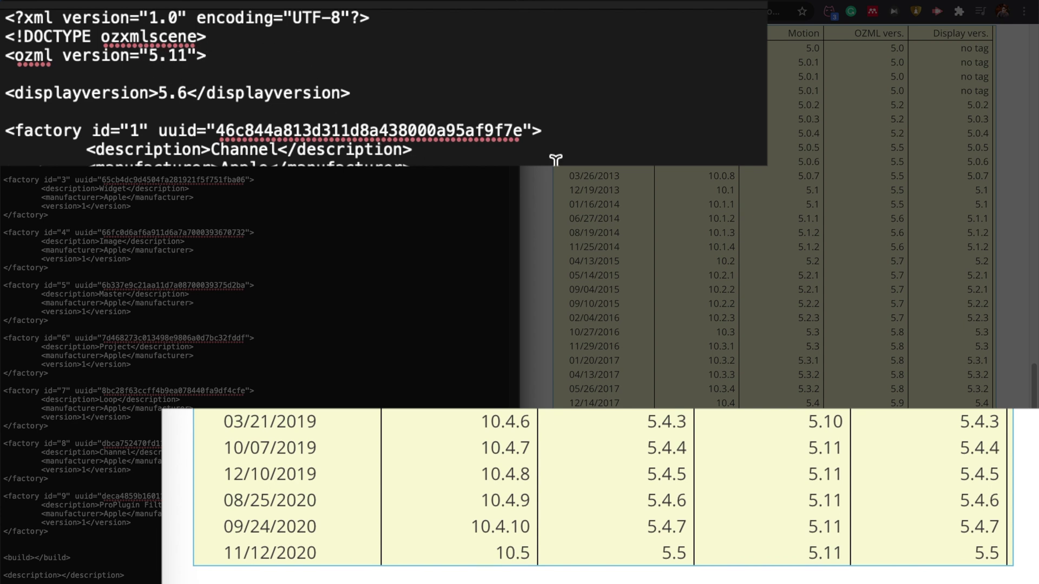
pyautogui.press('BackSpace')
pyautogui.write('0')
# Step: Set displayversion to 5.4.3 and reapply 35mm GRAIN FX to the sears_tower_4k clip
pyautogui.click(185, 85)
pyautogui.press('BackSpace')
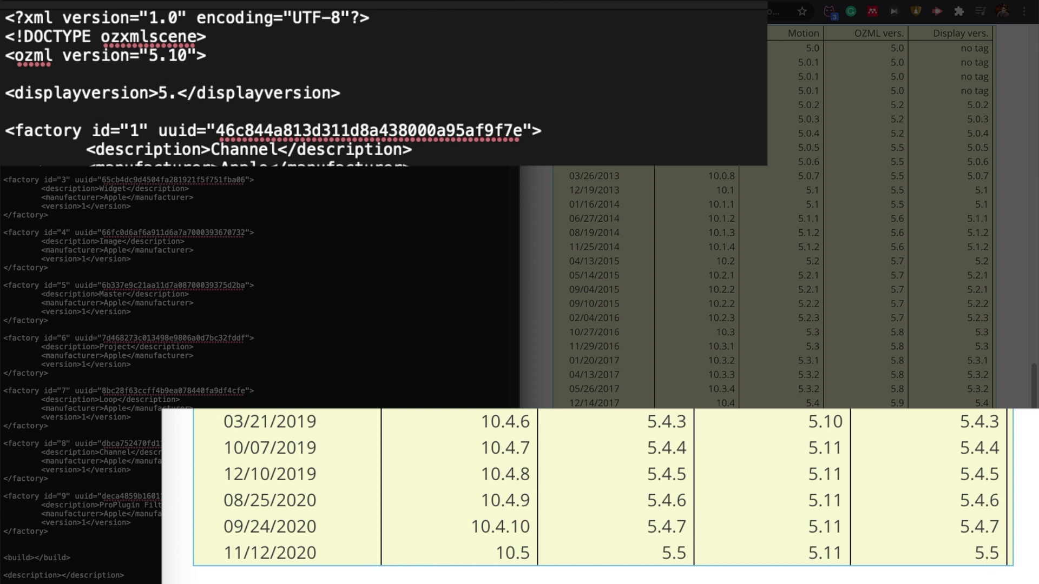
pyautogui.write('4.3')
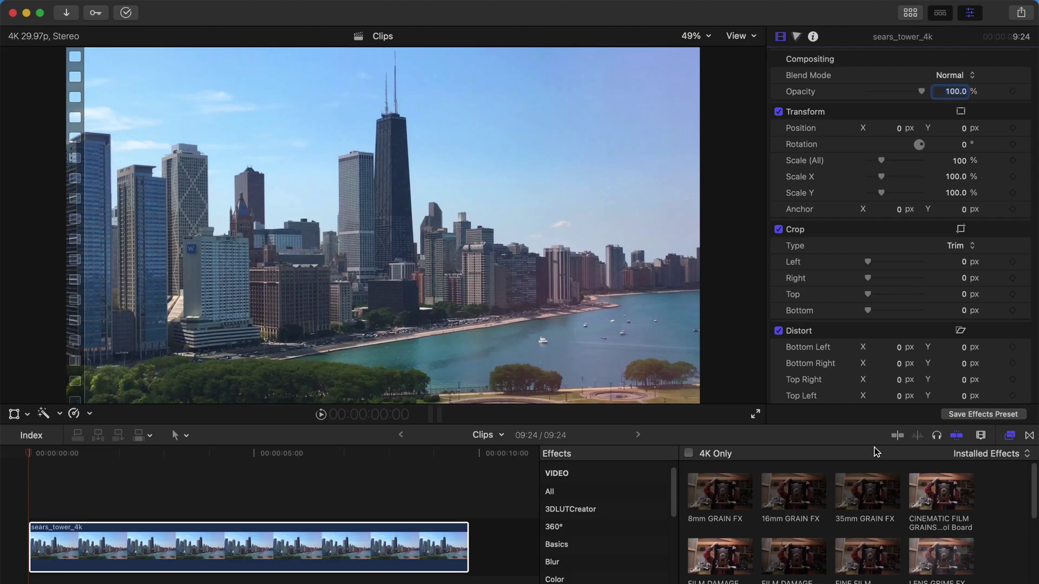
pyautogui.moveTo(867, 490); pyautogui.dragTo(349, 525)
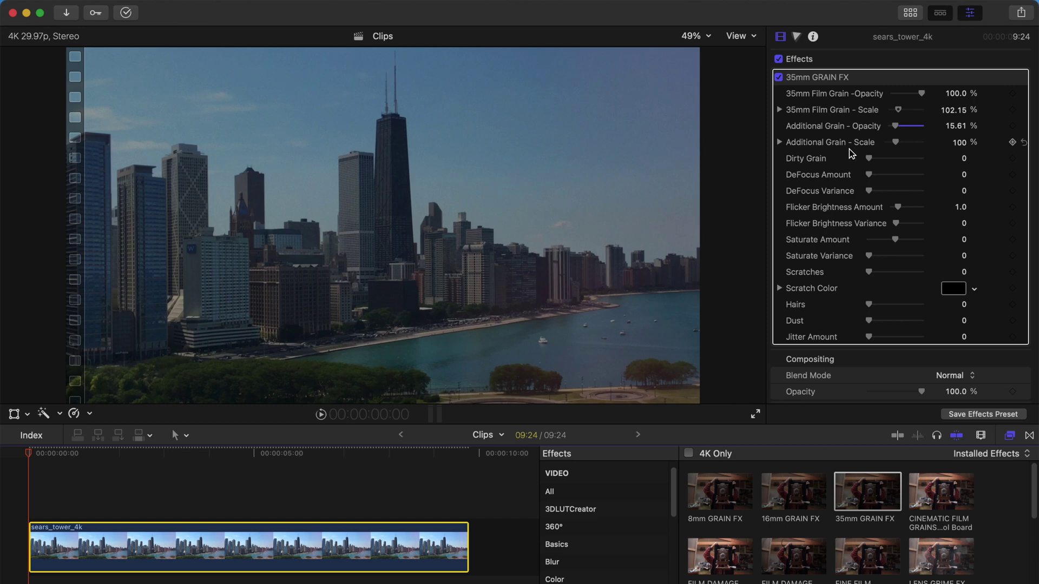